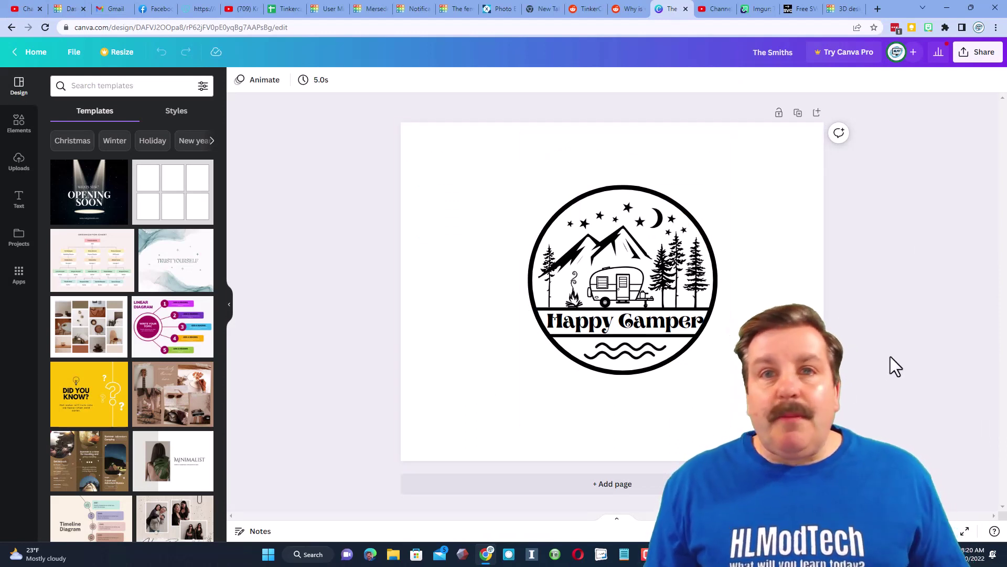
Try to download the Happy Camper design as SVG, then dismiss the Canva Pro upgrade prompt
click(980, 53)
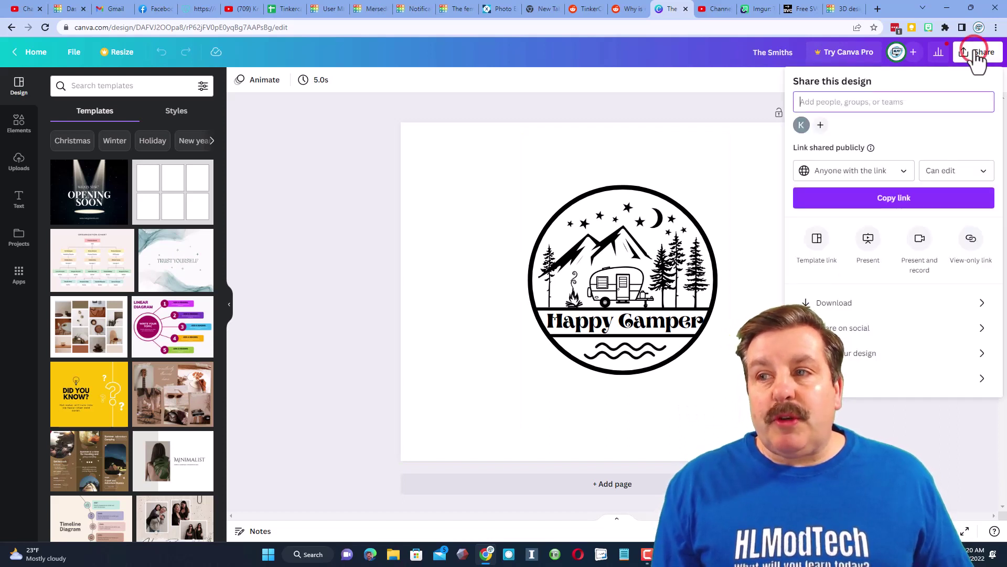
click(859, 306)
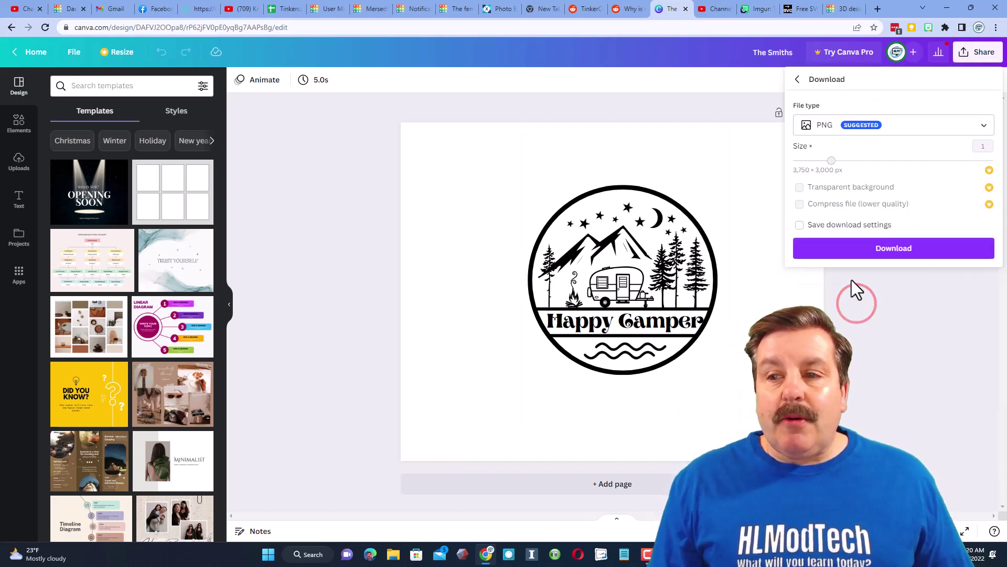
click(854, 134)
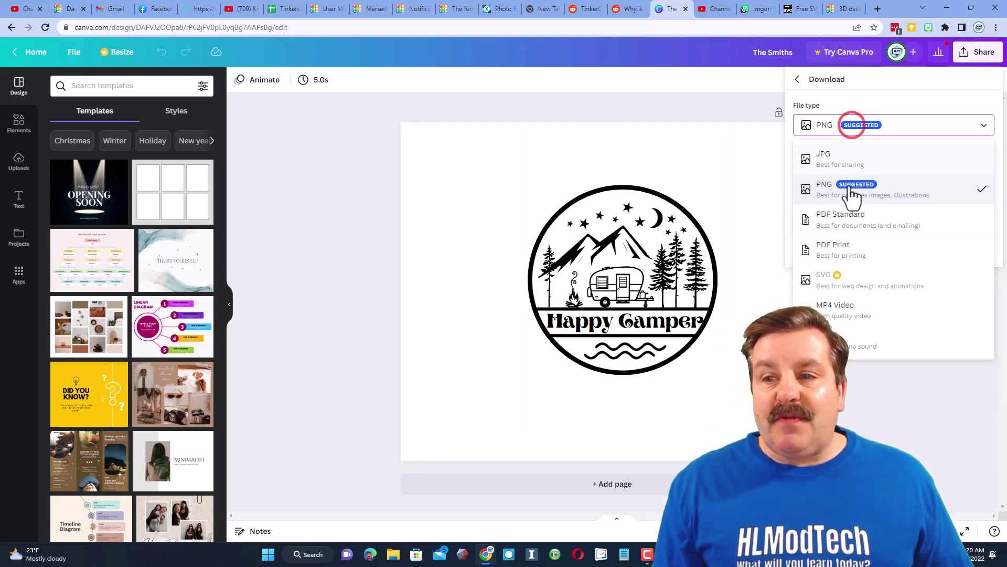
click(855, 292)
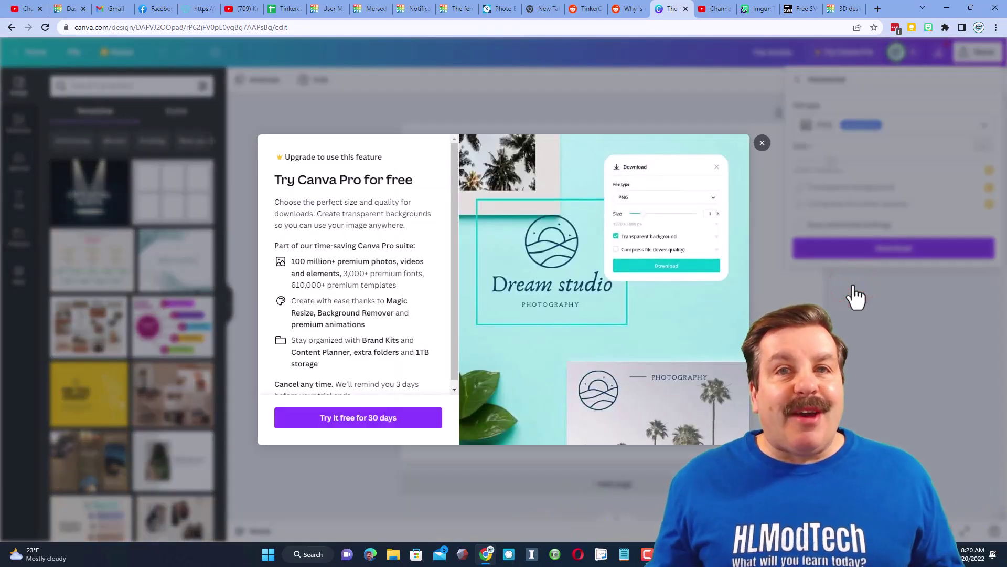
click(761, 146)
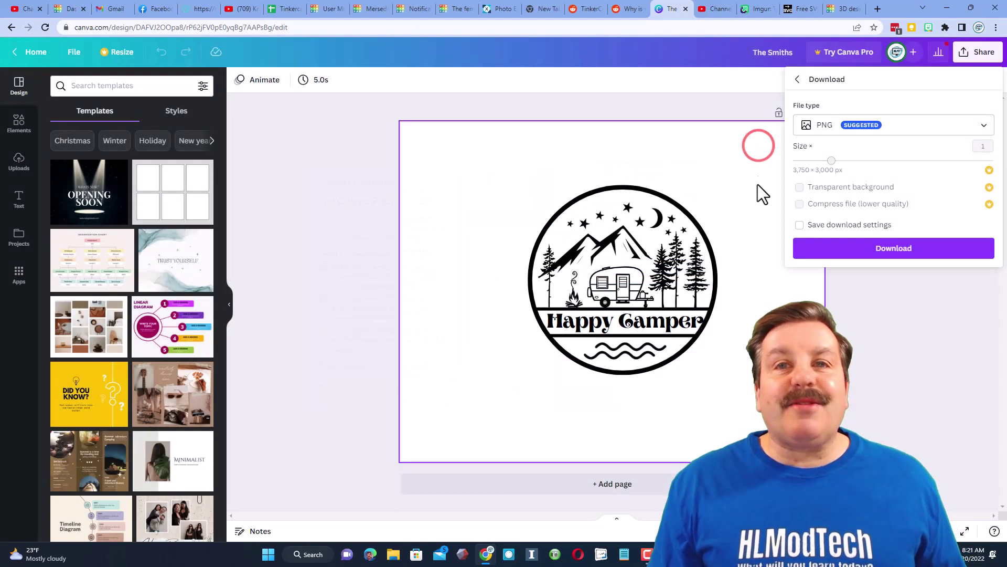
Launch Snipping Tool and capture the area around the Happy Camper badge
click(313, 554)
text(sni)
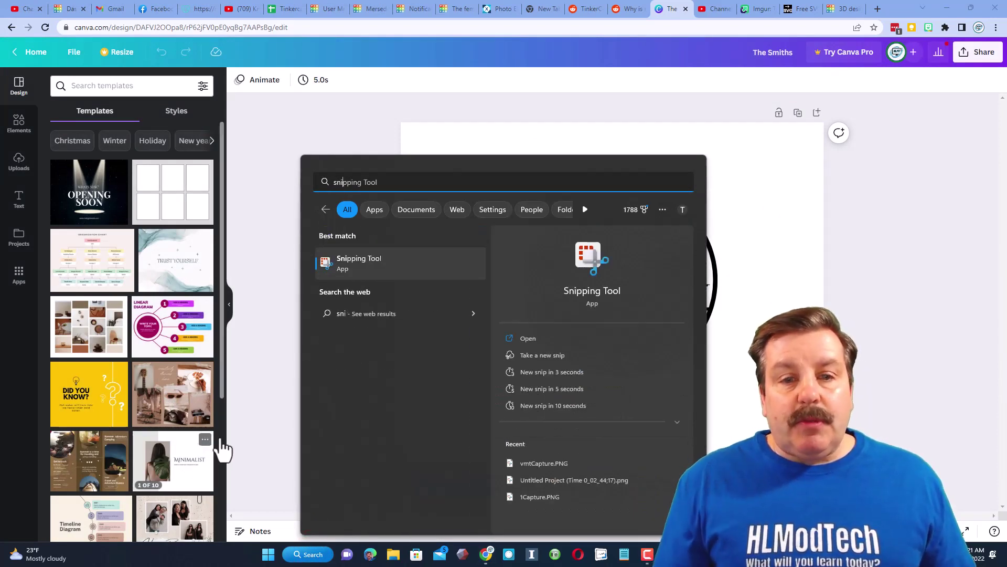
click(371, 265)
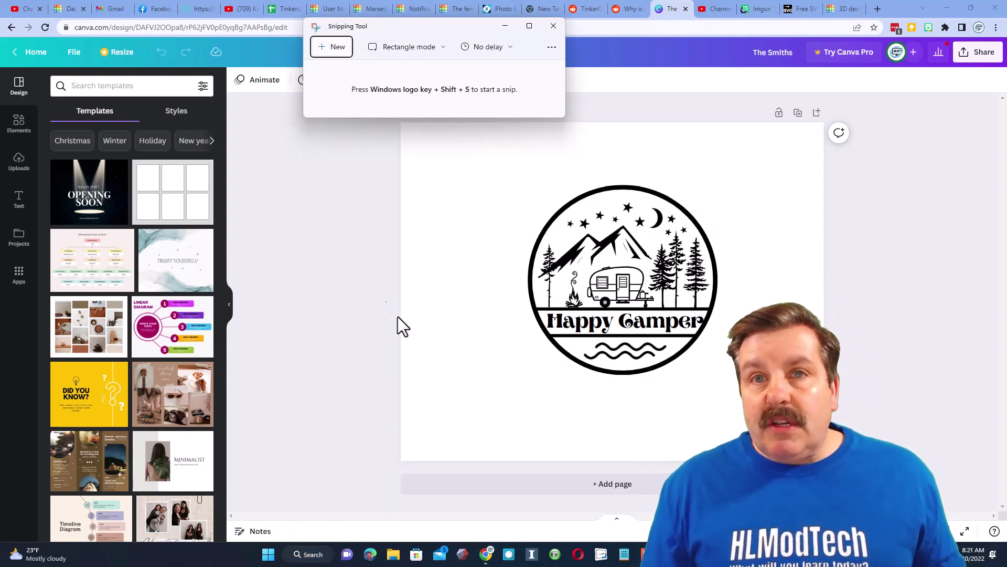
click(335, 53)
drag(507, 163, 739, 402)
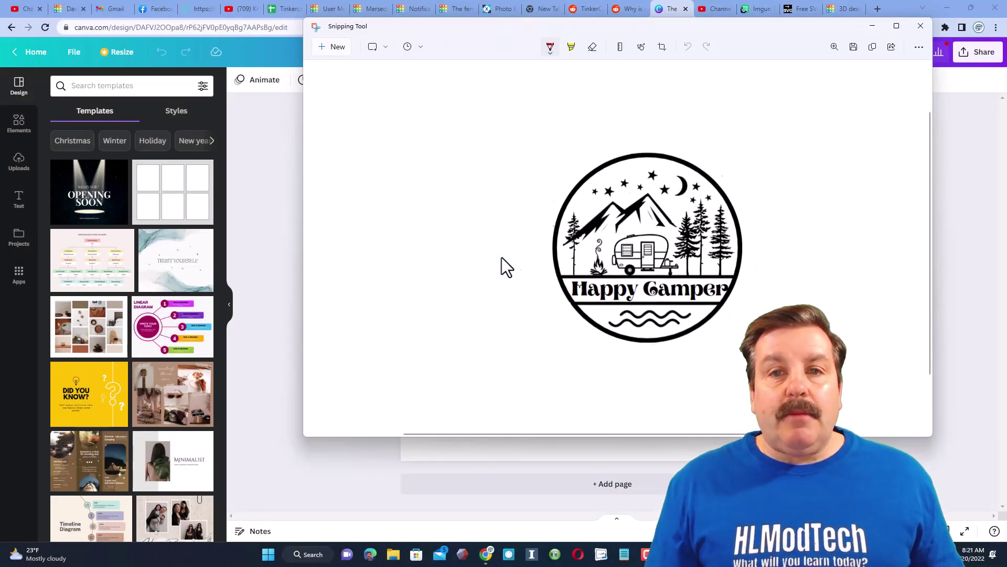
Save the snip to Downloads as HappyCamper2.jpg and close Snipping Tool
click(853, 47)
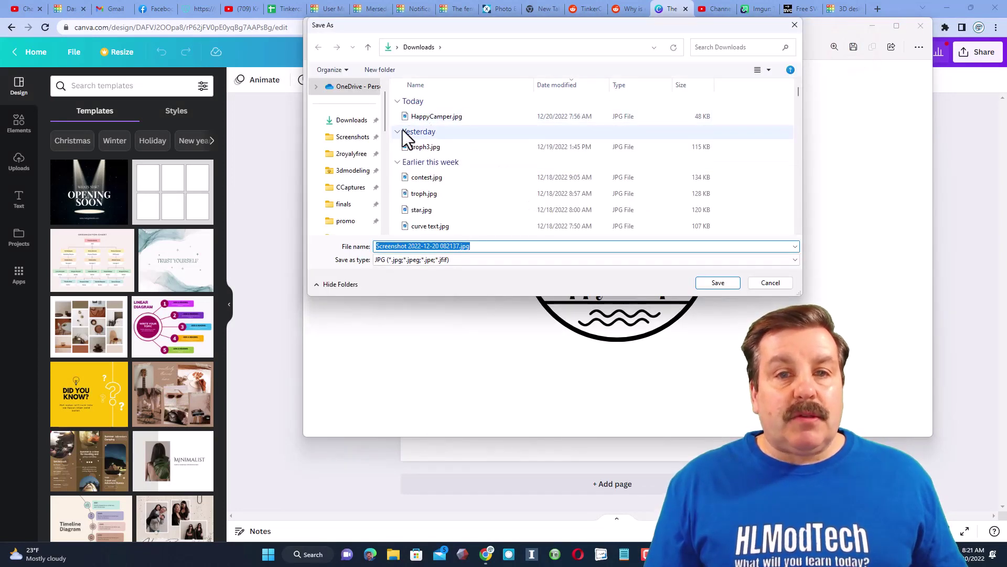
click(424, 117)
click(420, 247)
click(414, 246)
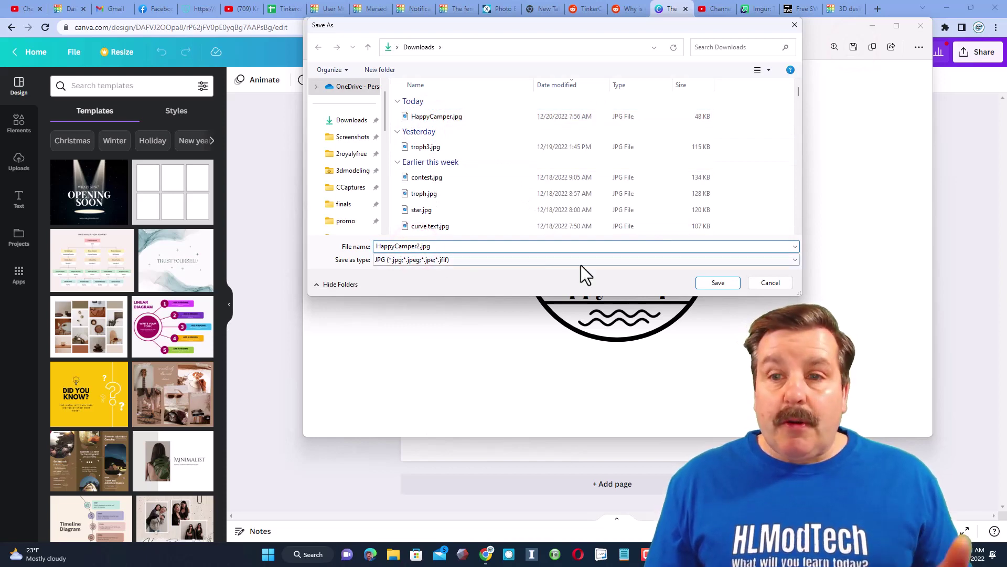
click(719, 282)
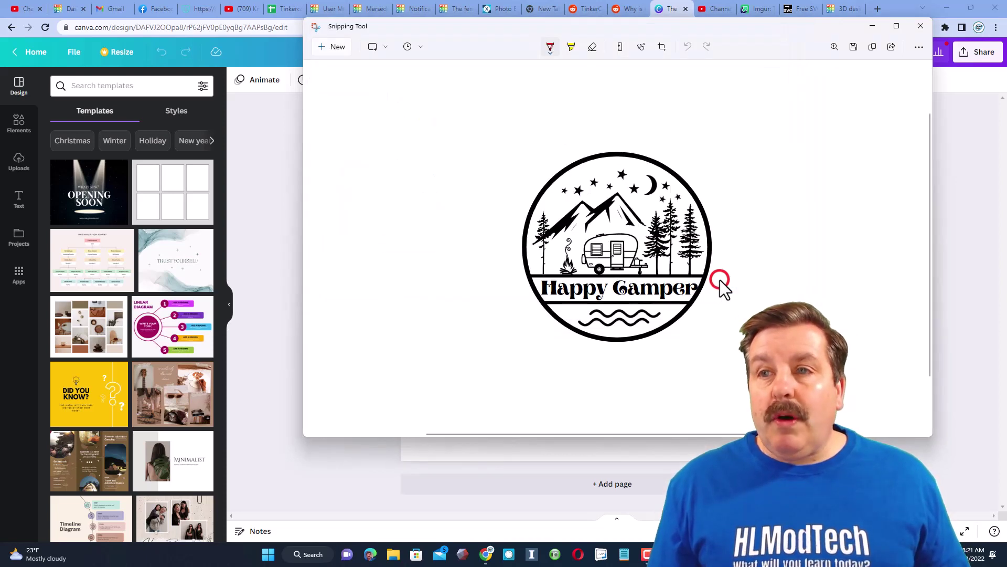
click(921, 26)
Upload HappyCamper2.jpg from Downloads to picsvg.com and view its SVG conversion preview
click(797, 11)
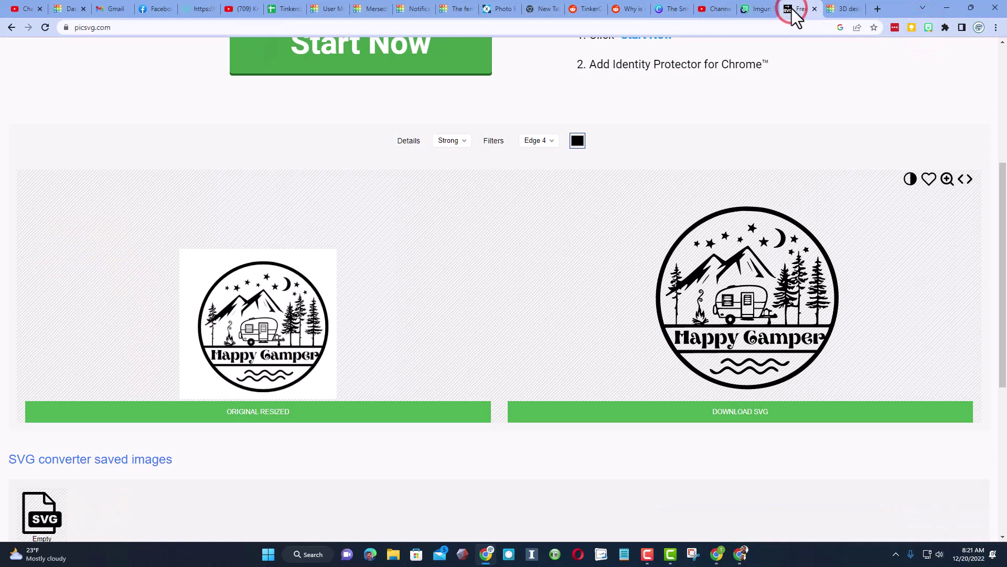
scroll(544, 260, up, 5)
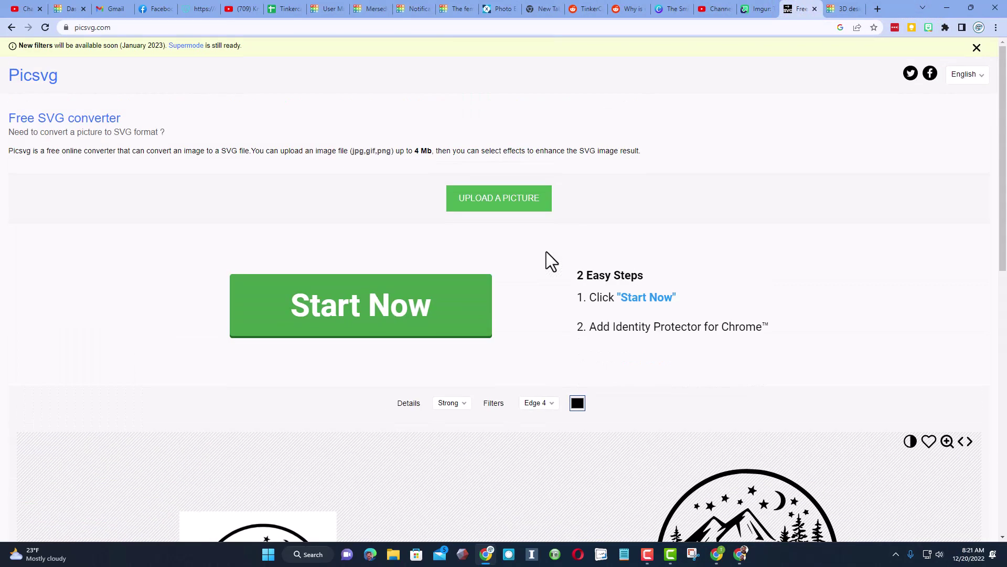
click(493, 201)
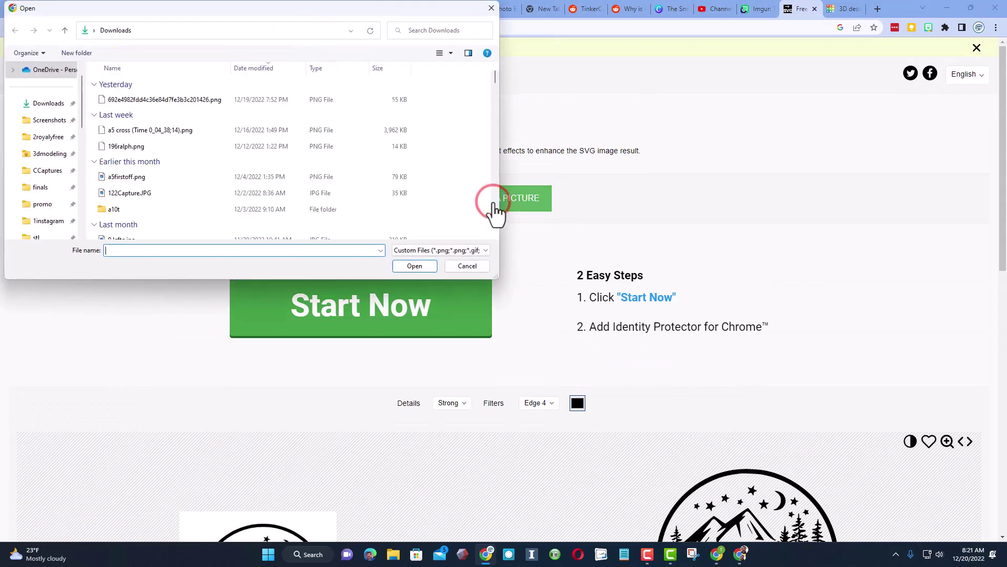
click(127, 102)
double_click(127, 102)
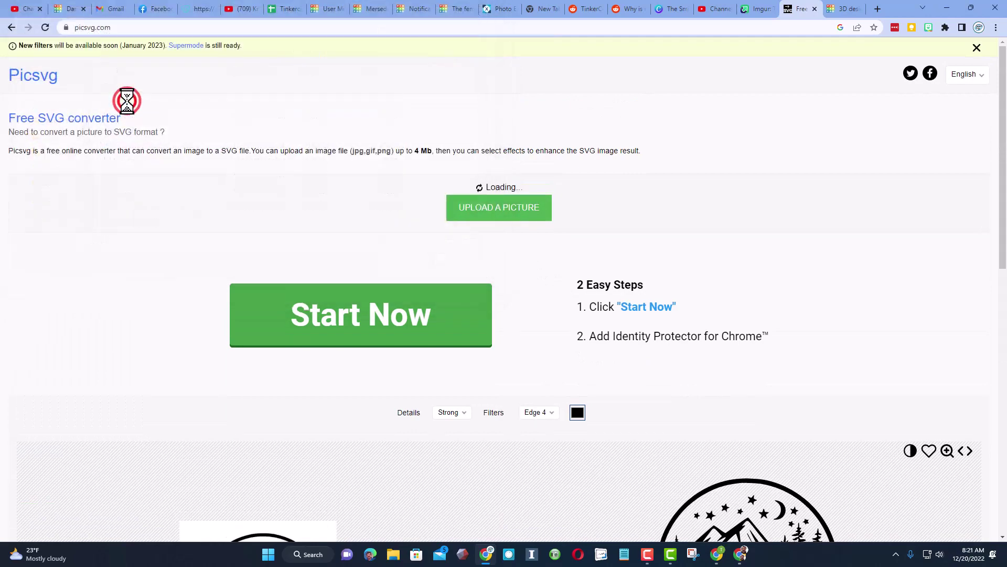
scroll(656, 210, down, 2)
scroll(662, 273, down, 2)
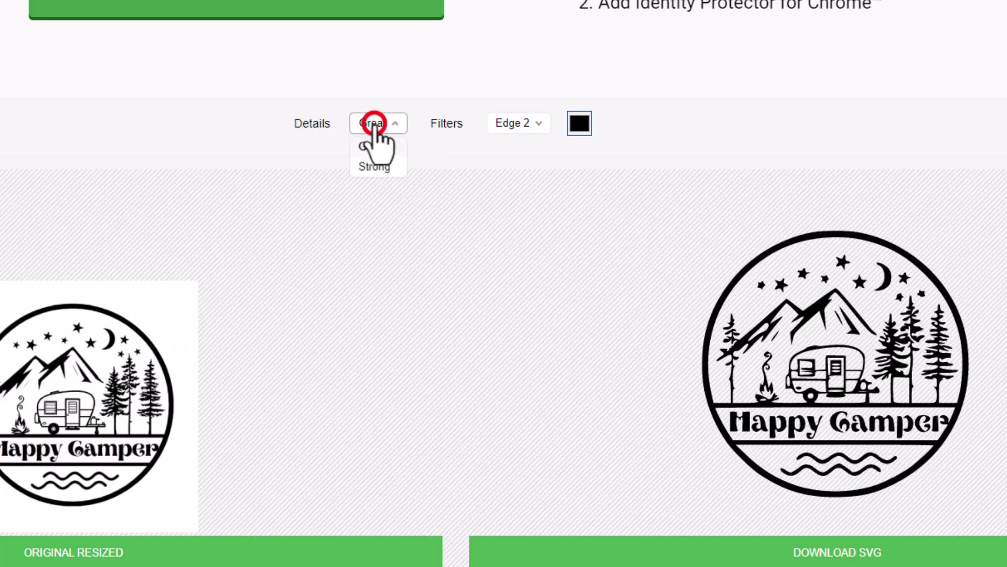
Set the Picsvg conversion to Strong details with the Edge 4 filter
click(375, 167)
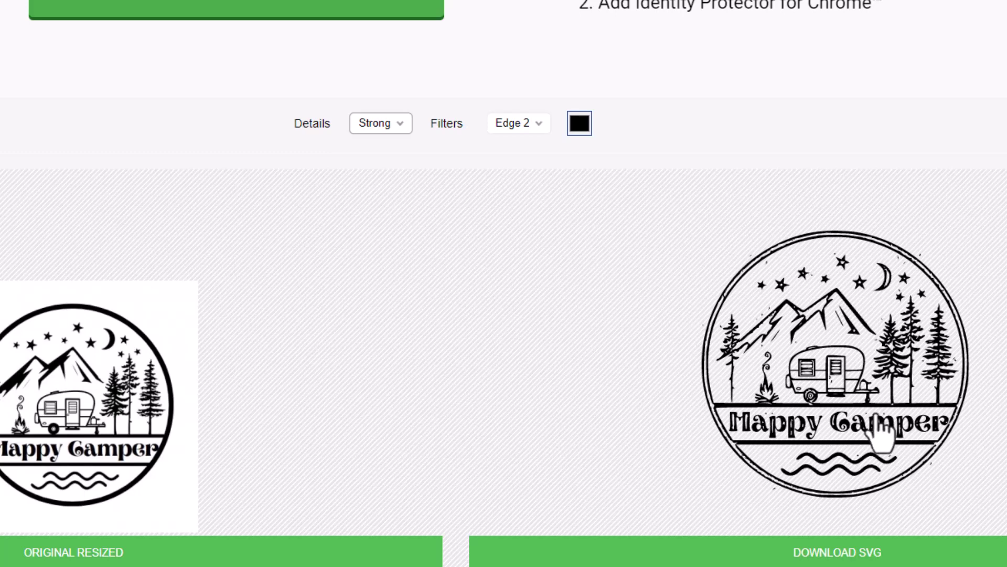
click(515, 126)
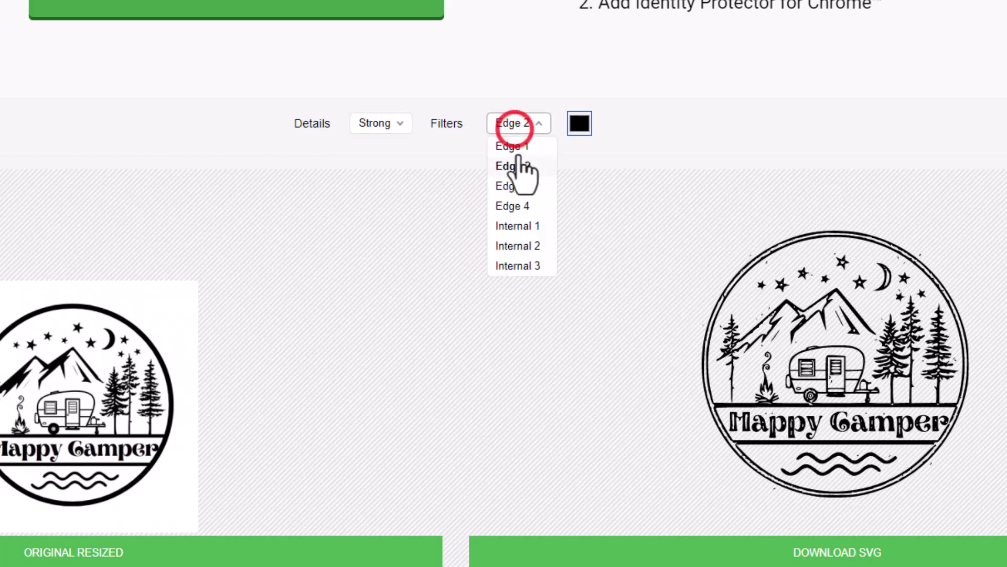
click(519, 207)
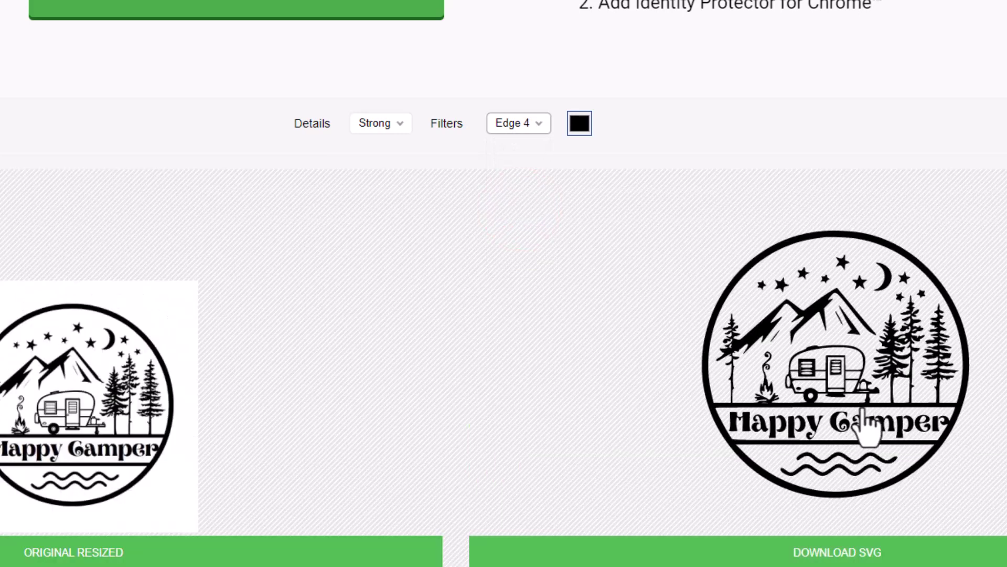
scroll(865, 428, down, 2)
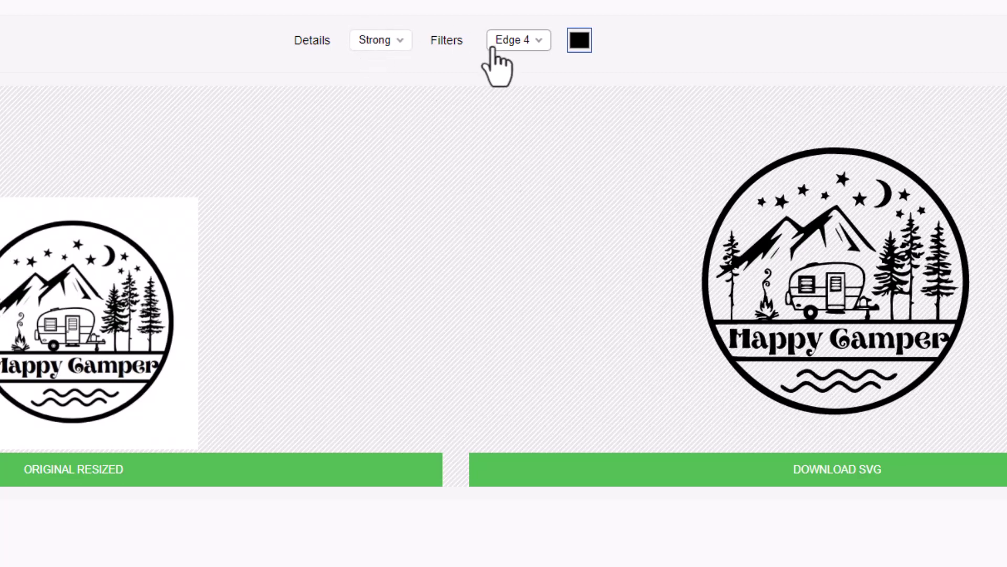
Download the converted SVG to Downloads as hc2.svg
click(819, 468)
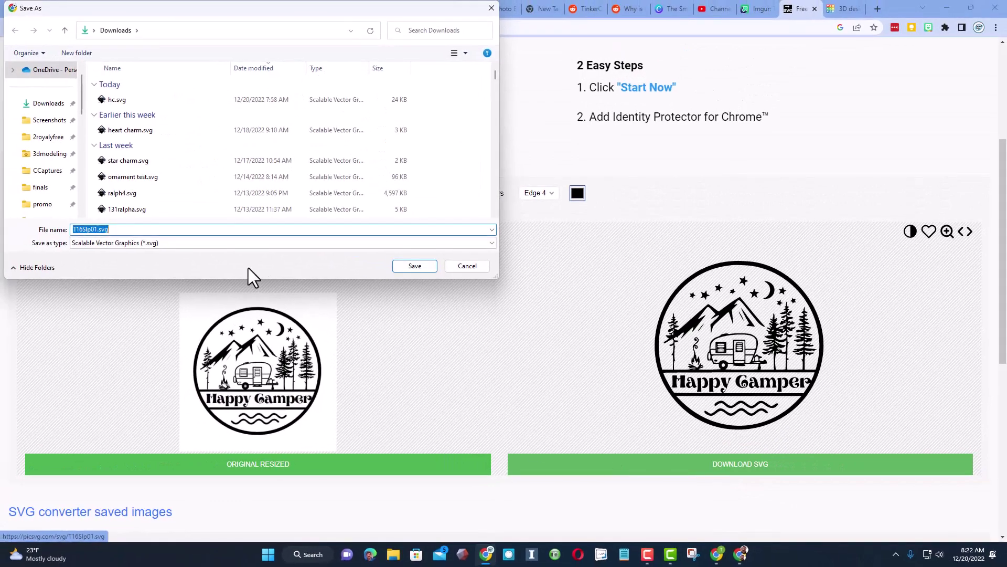
click(116, 99)
click(82, 230)
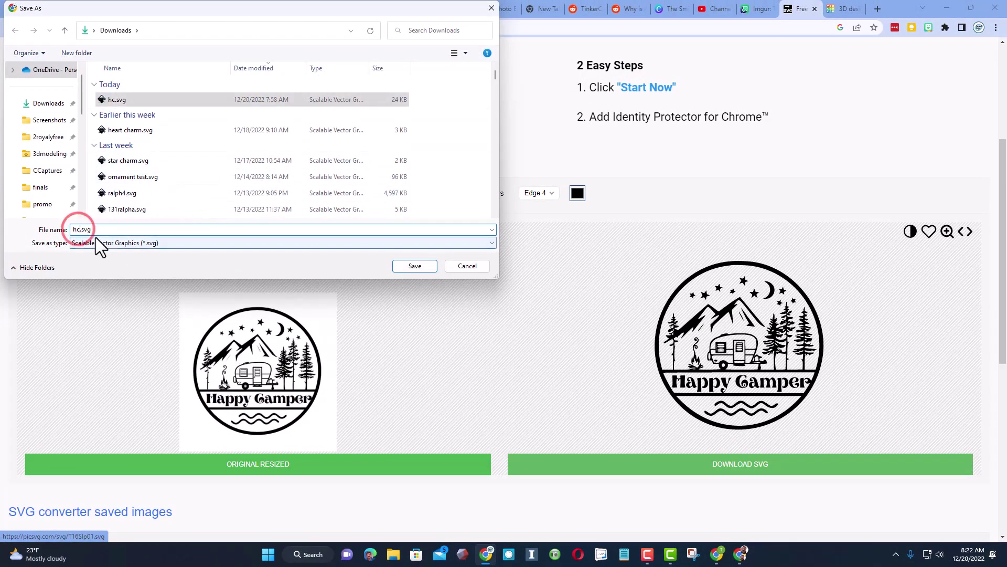
text(2)
click(402, 268)
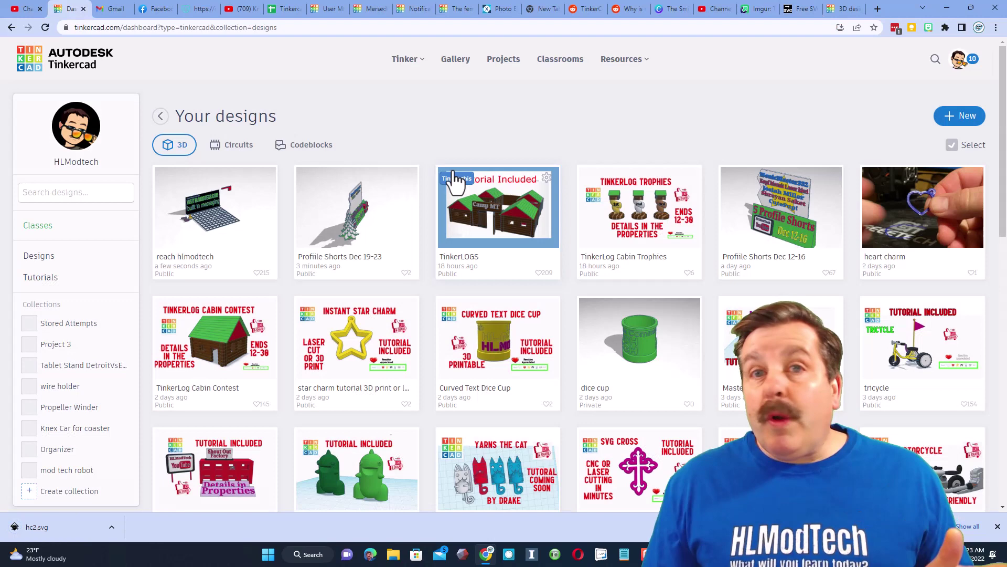
Start a new Tinkercad 3D design and name it happy camper
click(951, 114)
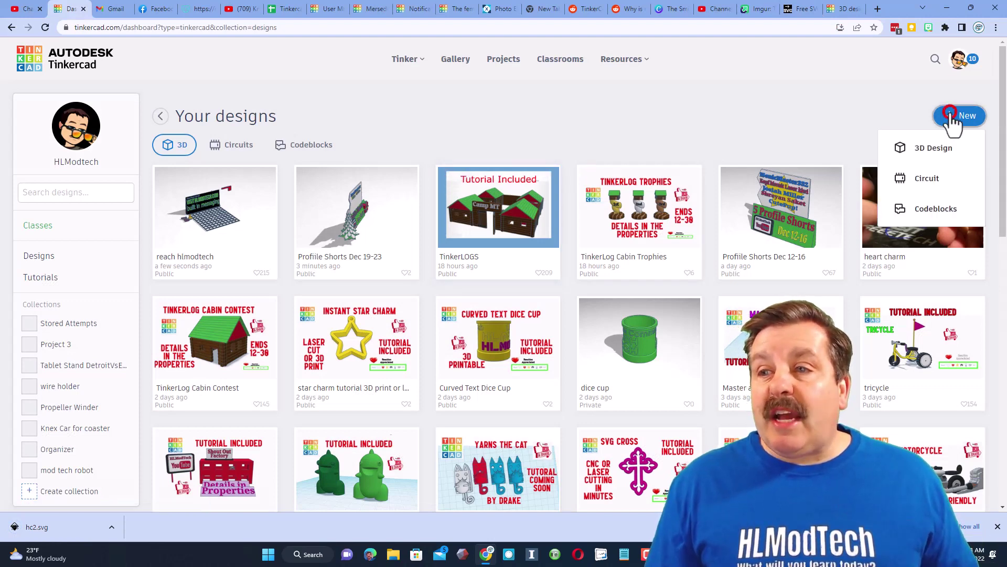
click(934, 148)
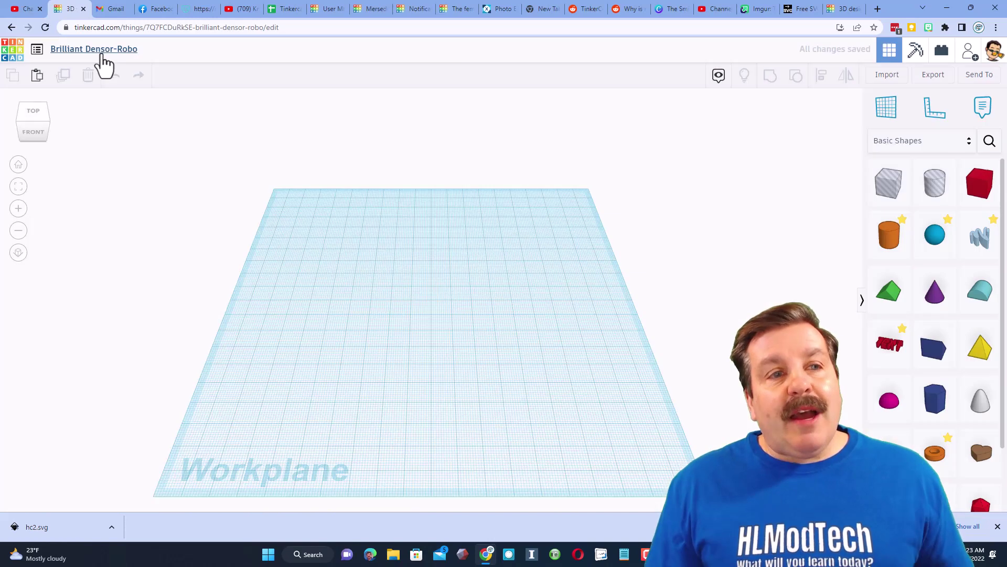
click(102, 51)
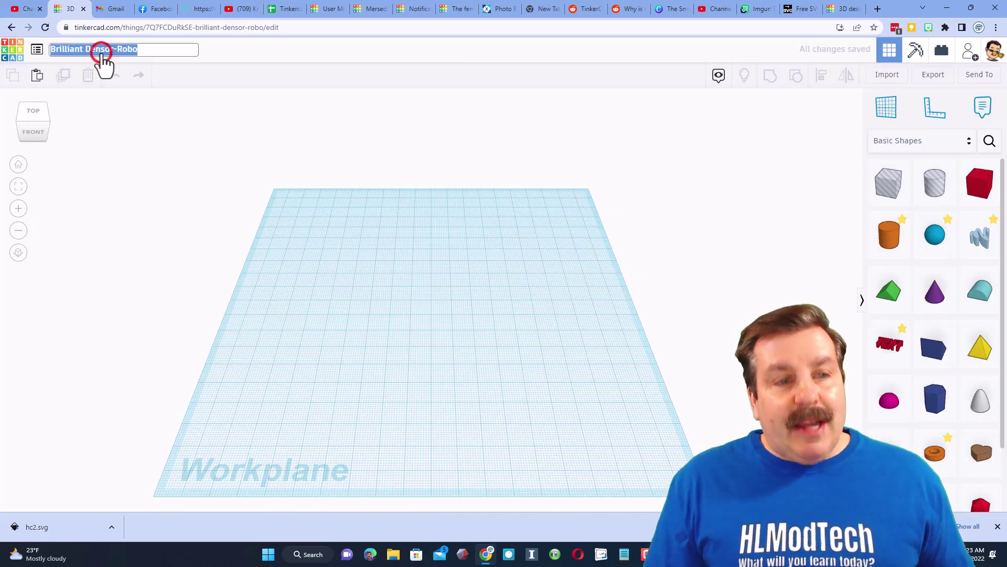
text(happy camper)
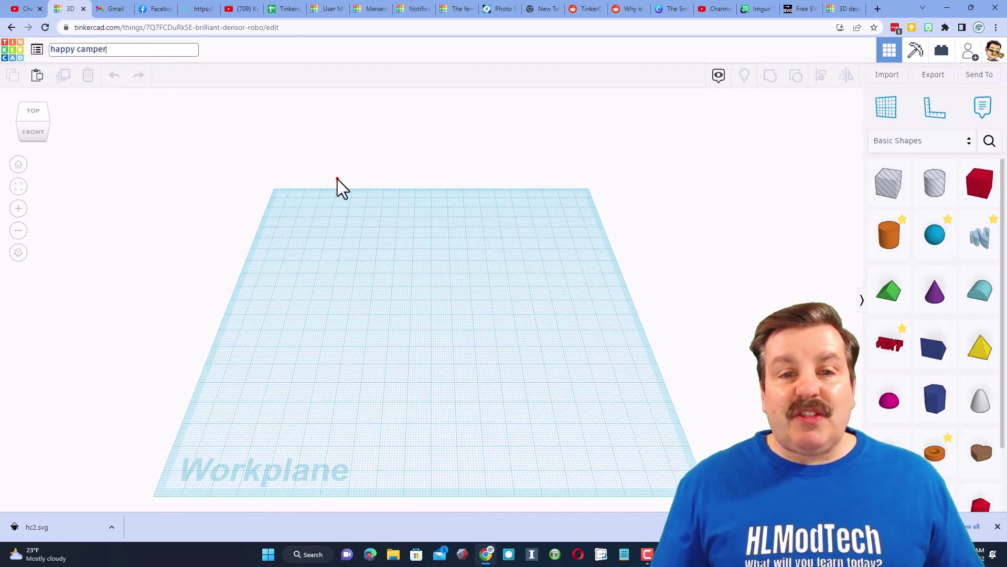
Import hc2.svg as a 3D shape with Length set to 150
click(887, 75)
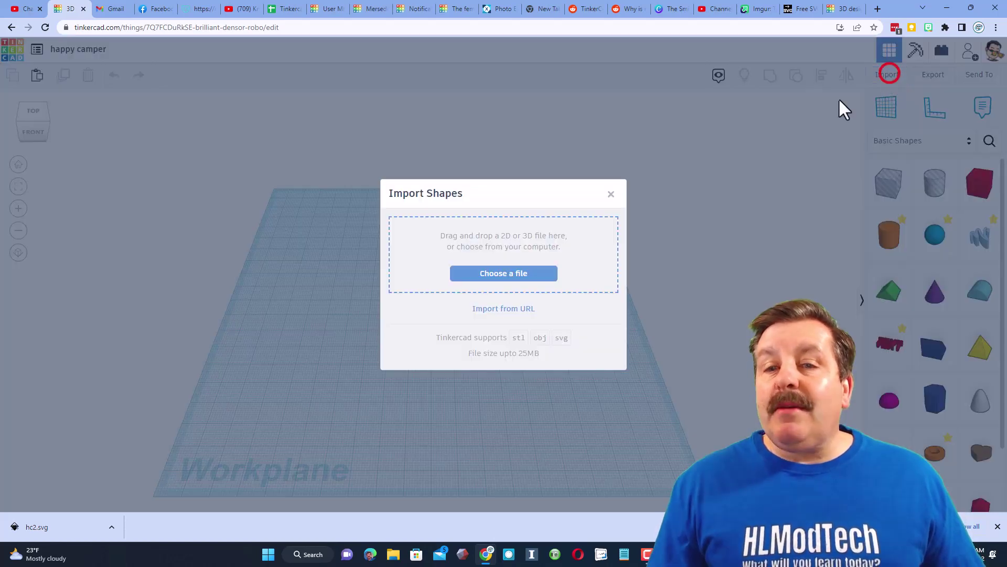
click(484, 274)
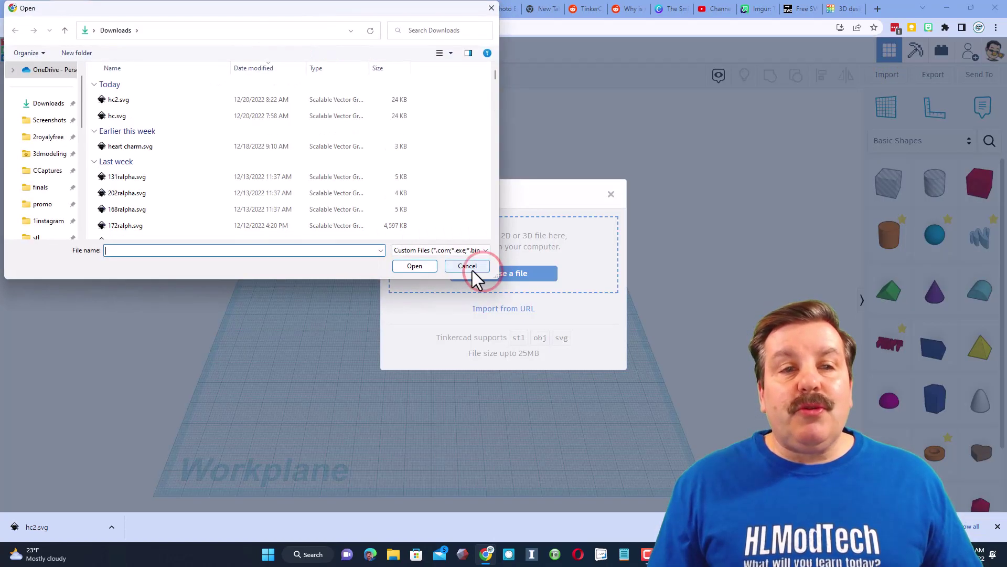
click(118, 99)
double_click(118, 100)
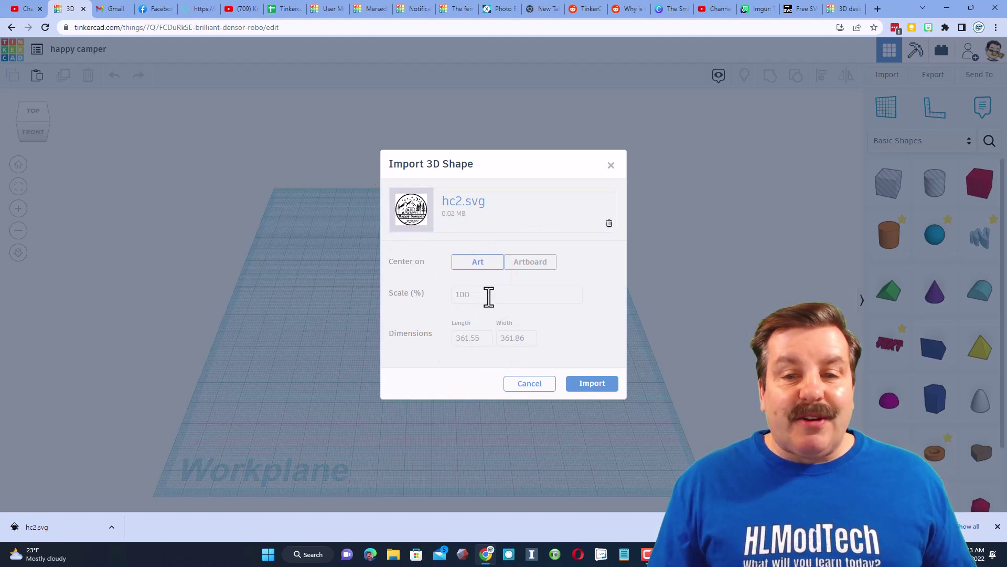
double_click(487, 338)
text(150)
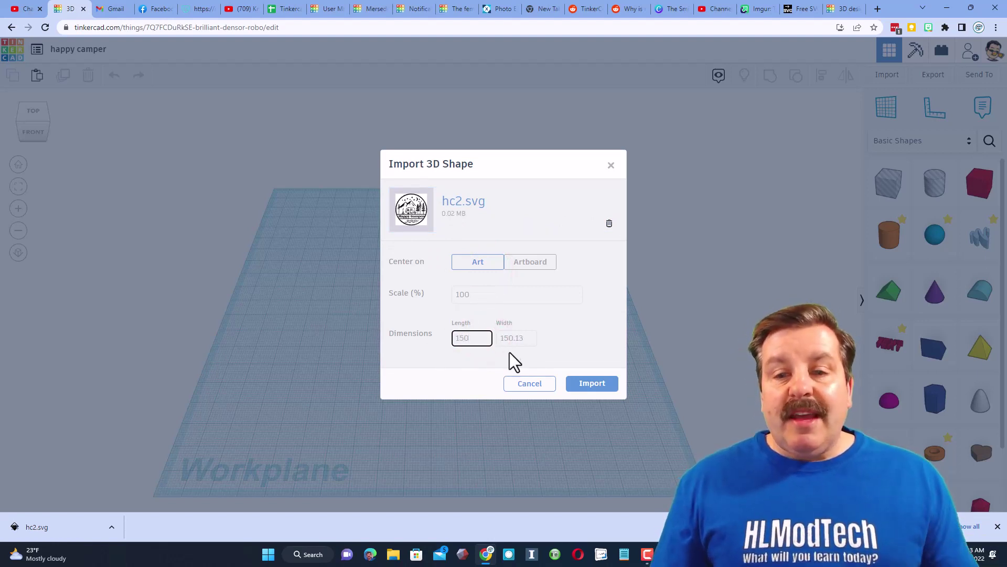
click(598, 389)
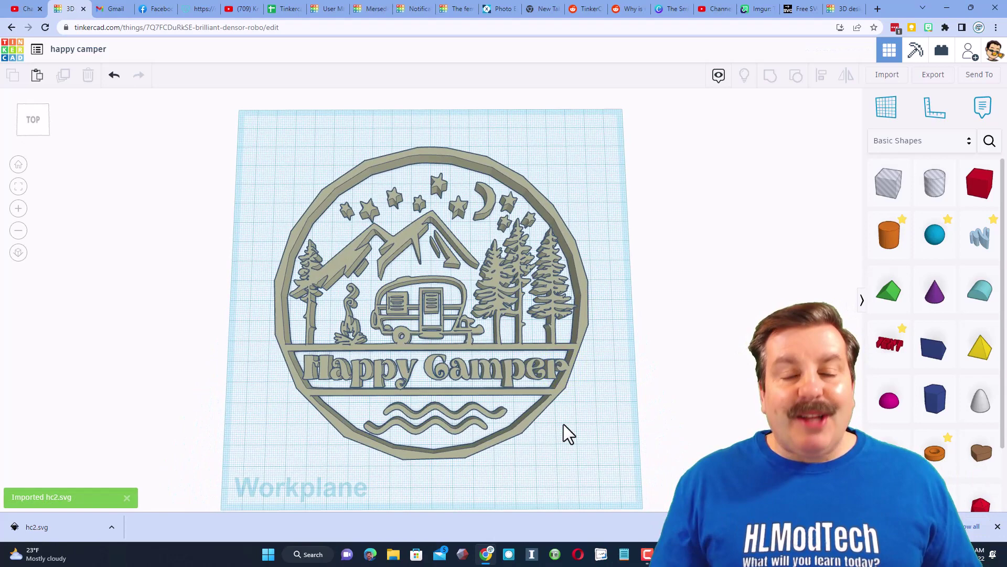
Select the imported badge and raise its shape Quality from 6 to 24
right_drag(564, 424, 576, 300)
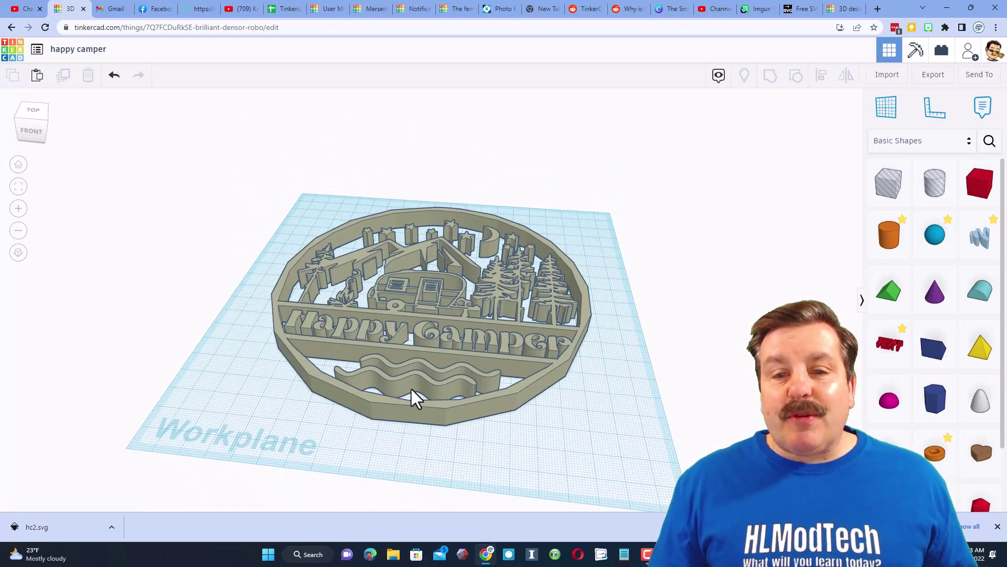
click(418, 410)
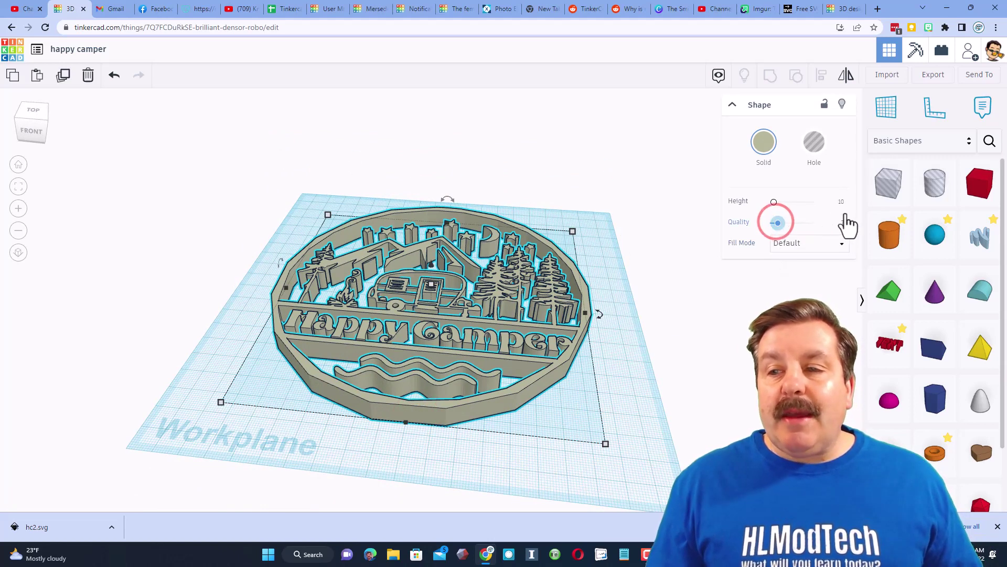
key(Right)
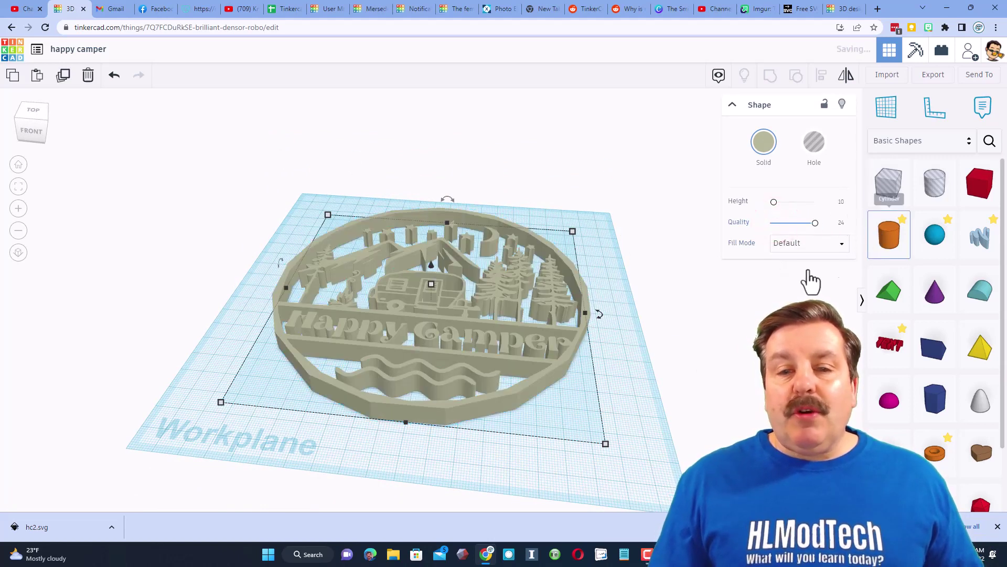
right_drag(508, 254, 524, 308)
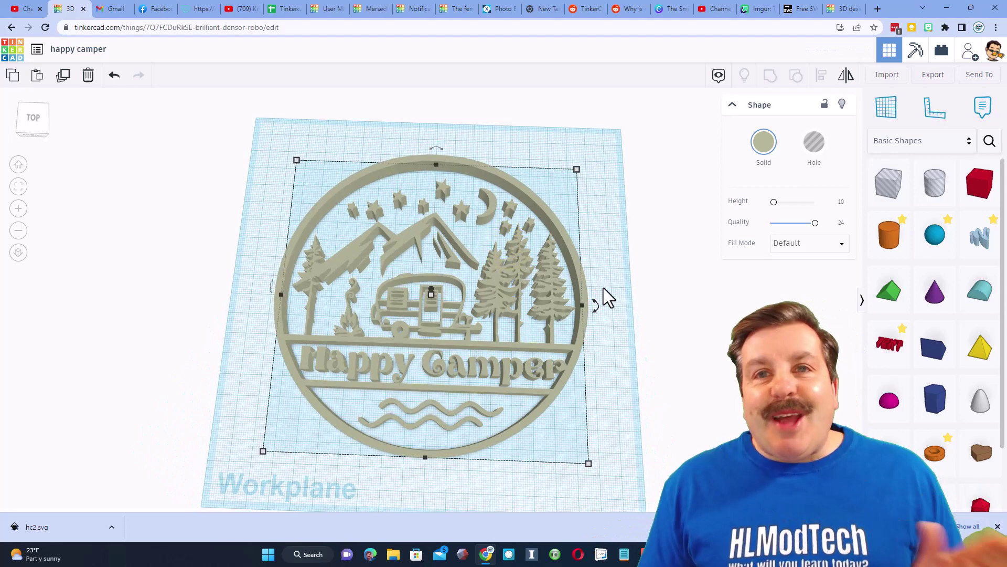
Colour the badge light green (61b063) and place an orange cylinder beside it
right_drag(580, 327, 597, 324)
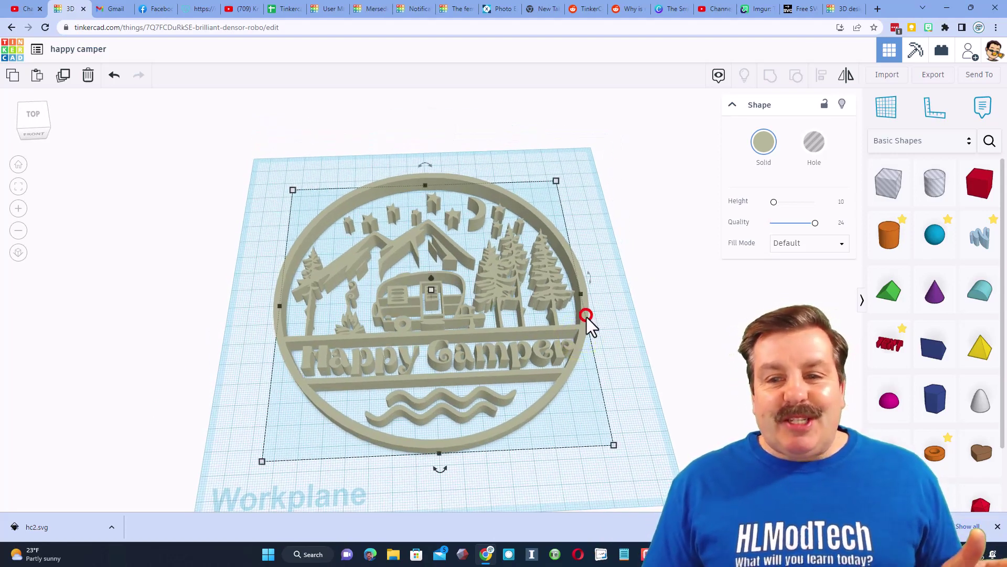
click(586, 316)
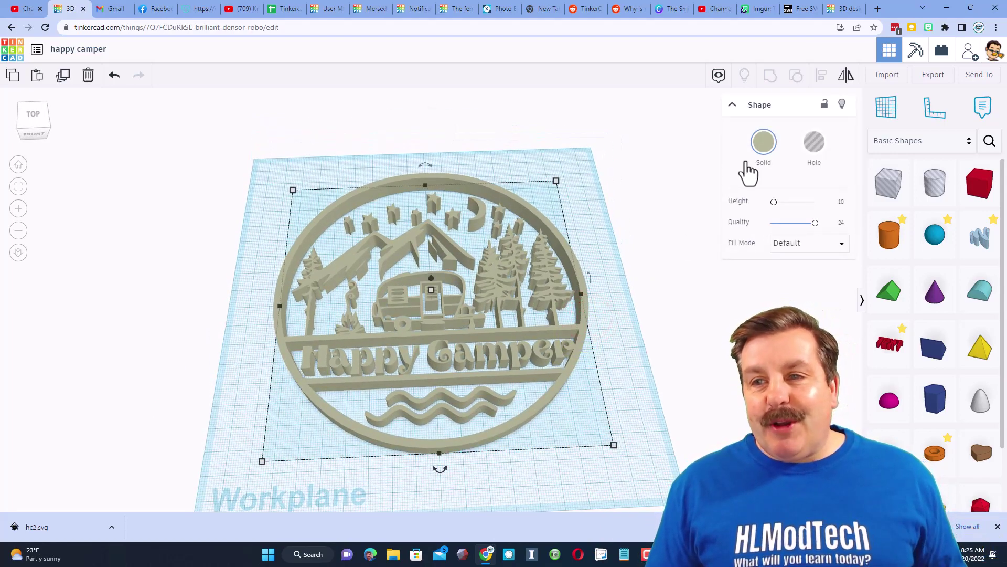
click(757, 145)
click(808, 242)
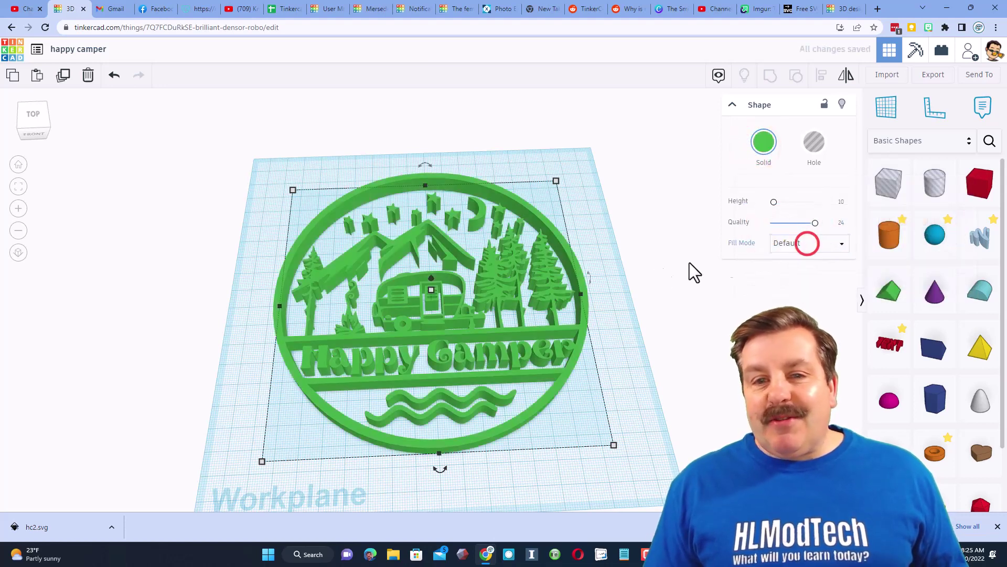
click(766, 141)
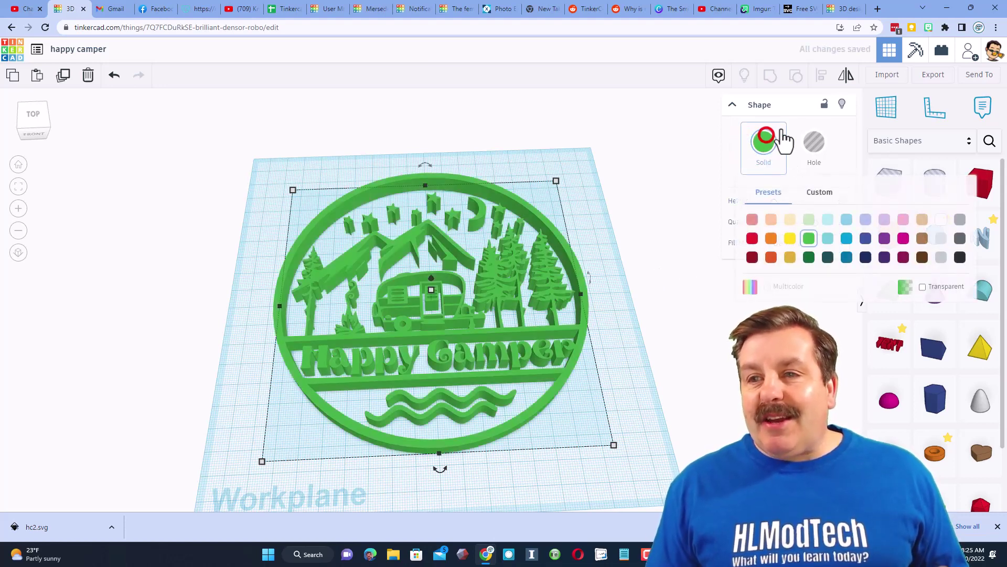
click(816, 191)
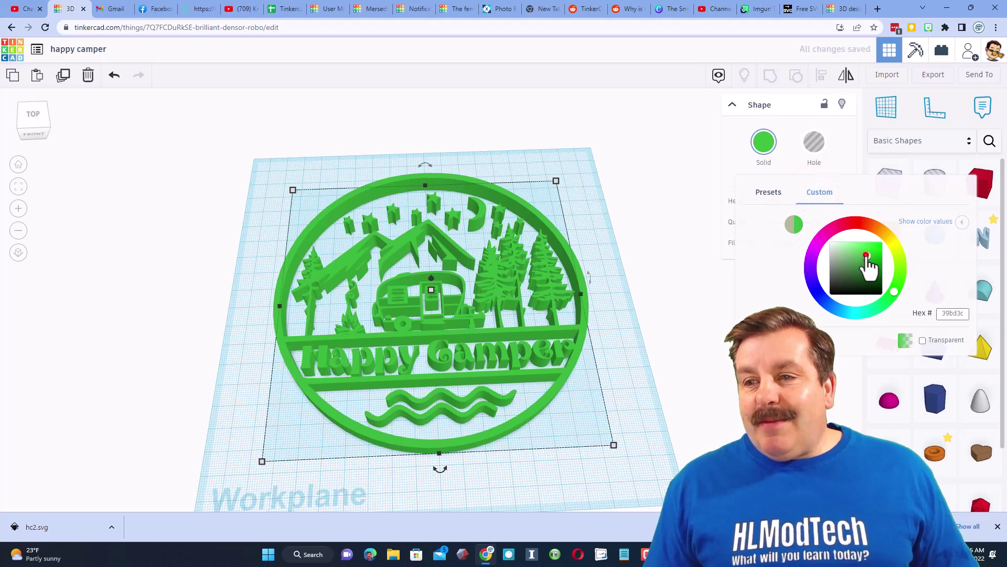
drag(865, 256, 617, 268)
click(620, 231)
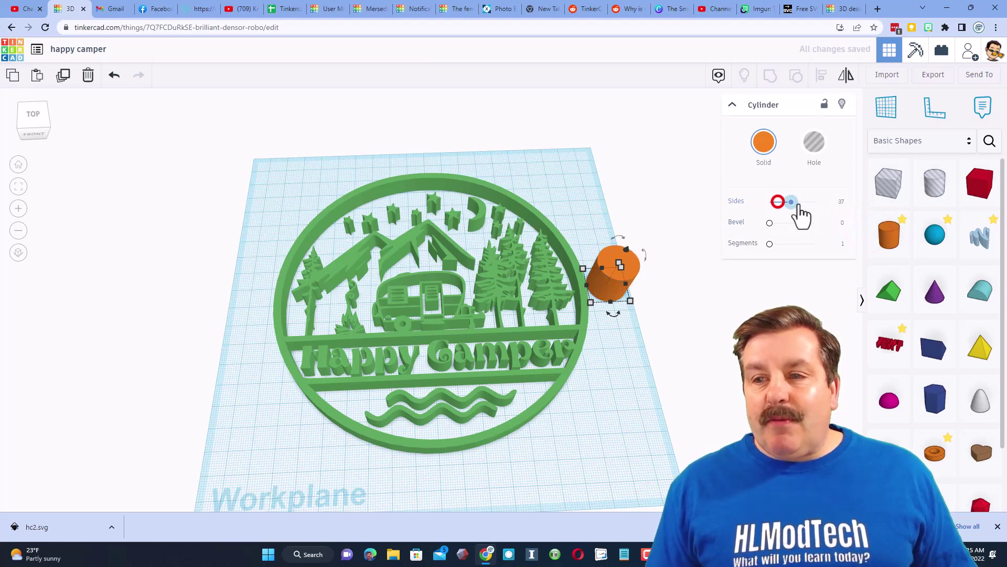
Flatten the cylinder into a disc, centre it under the badge, and enlarge it to 146 by 146
drag(611, 313, 492, 412)
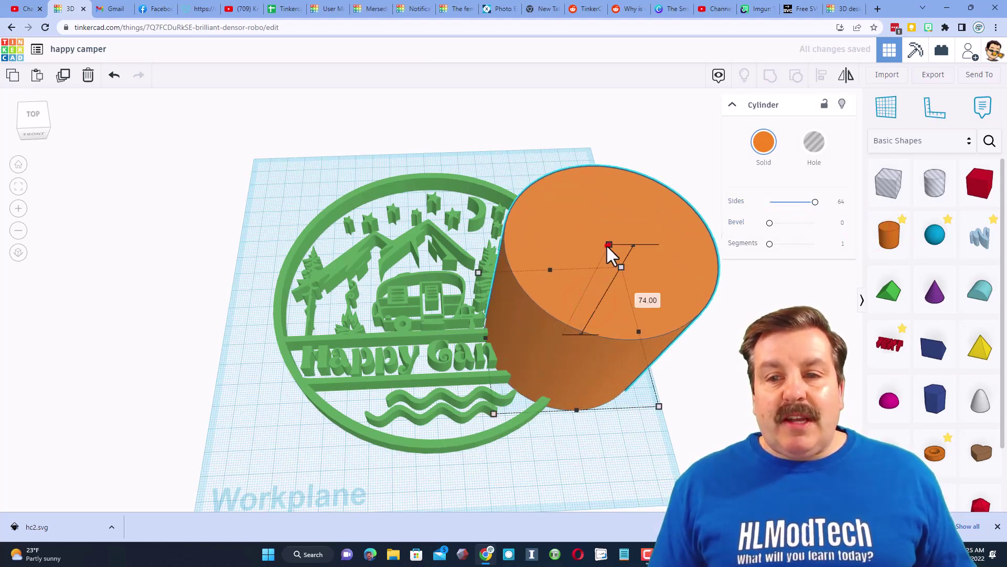
drag(609, 248, 578, 342)
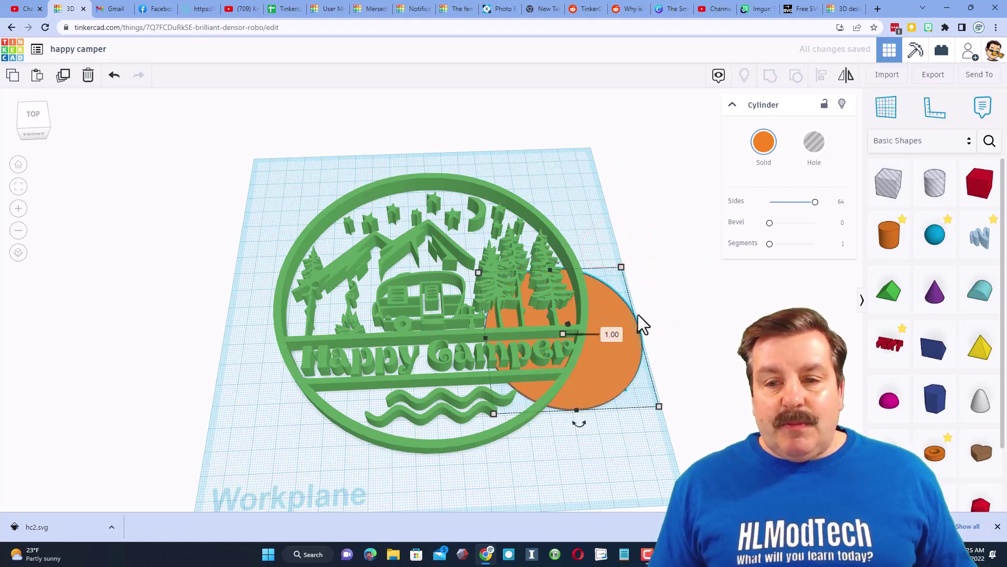
key(ctrl+a)
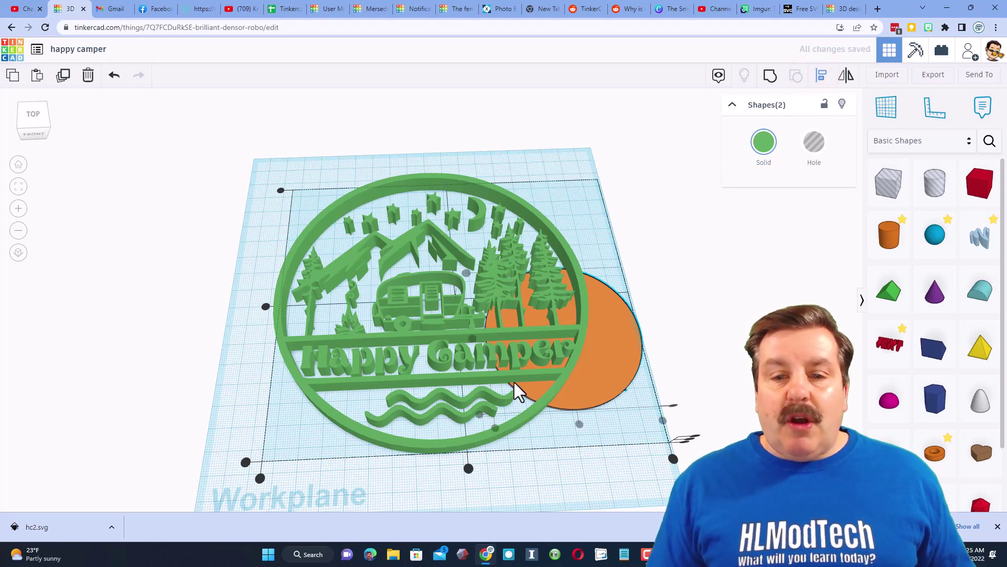
click(469, 468)
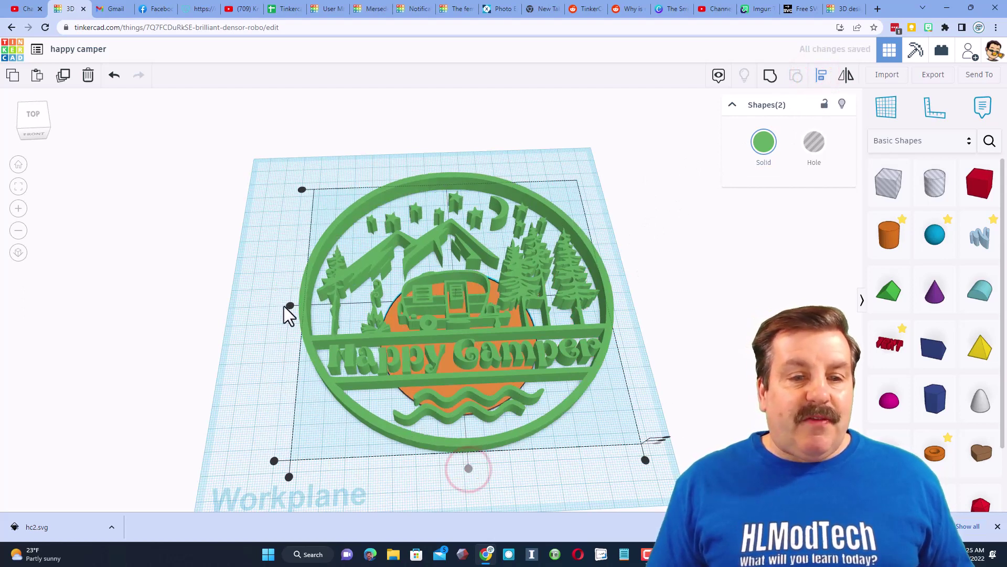
click(290, 306)
click(244, 281)
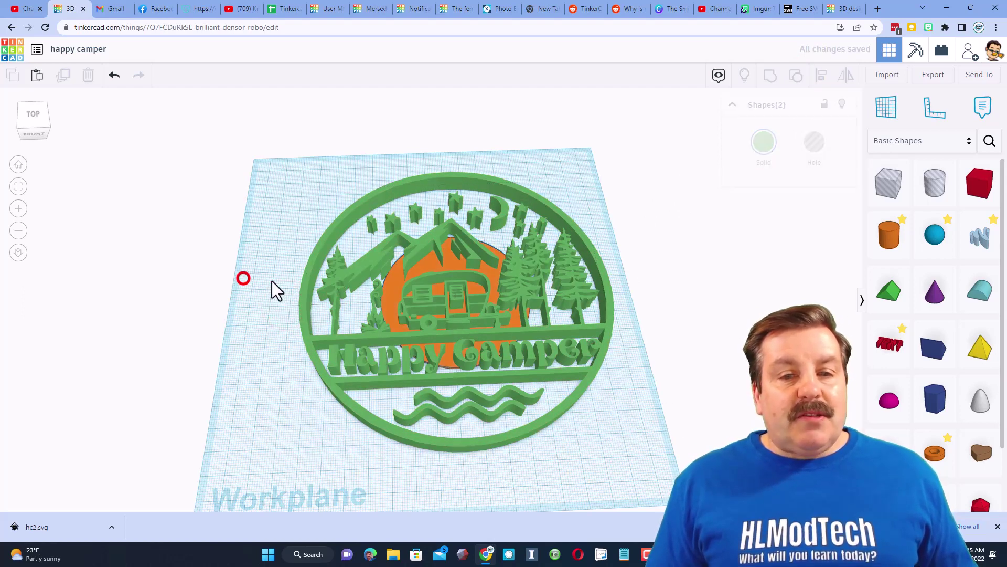
click(387, 289)
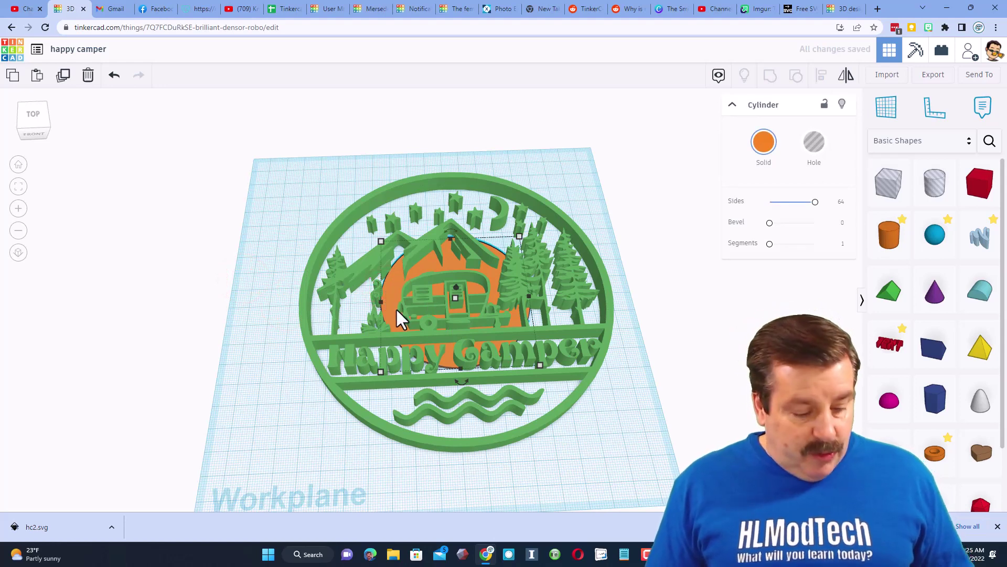
drag(540, 377, 600, 441)
Make the backing disc red (f5281f) and view the badge from nearly top-down
click(759, 151)
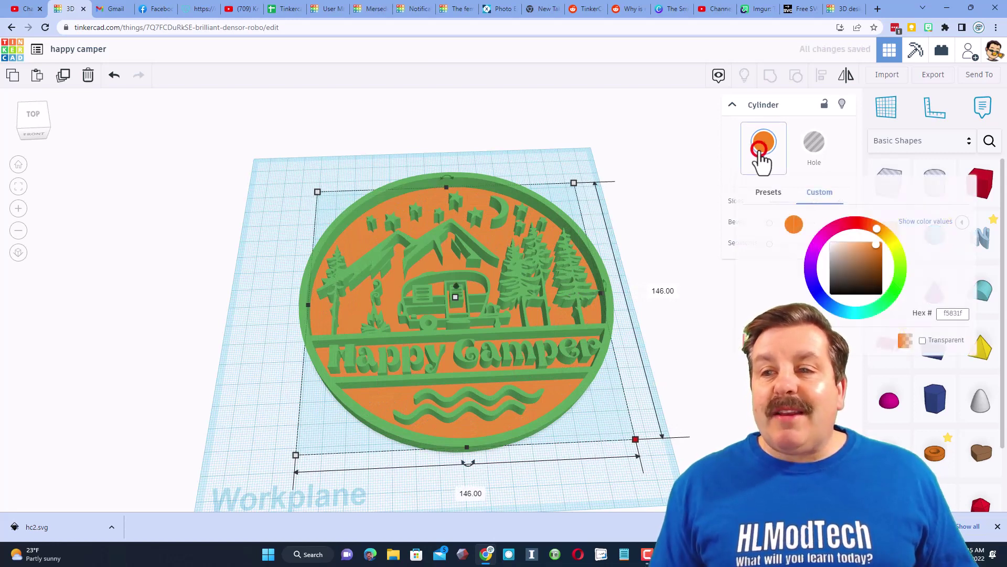
drag(862, 227, 858, 229)
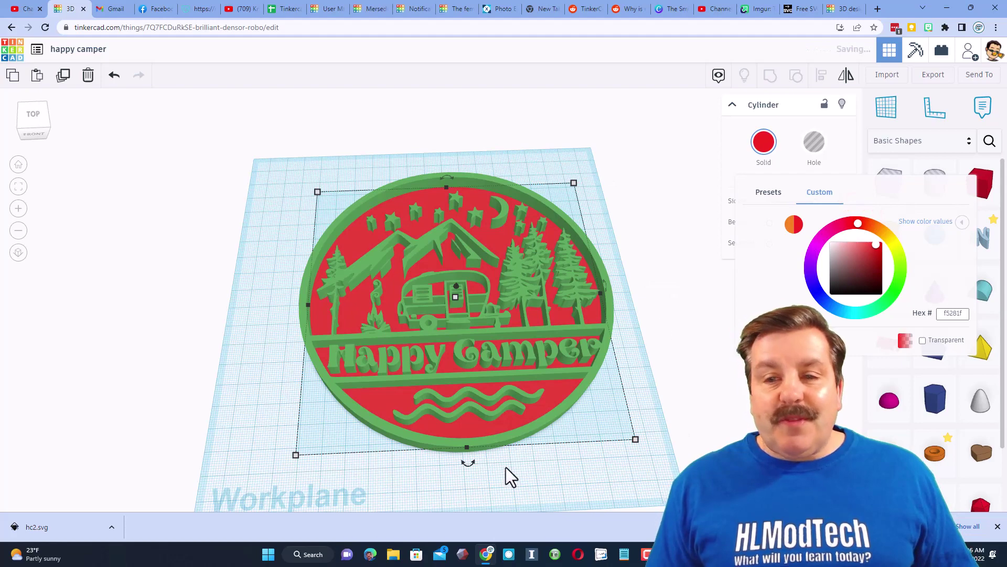
right_drag(507, 477, 539, 281)
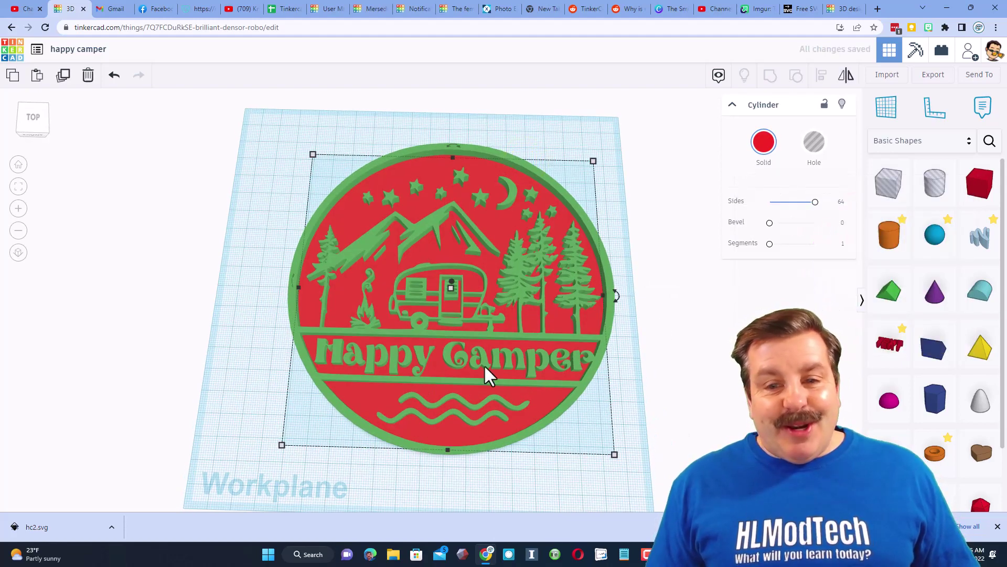
right_drag(526, 356, 530, 283)
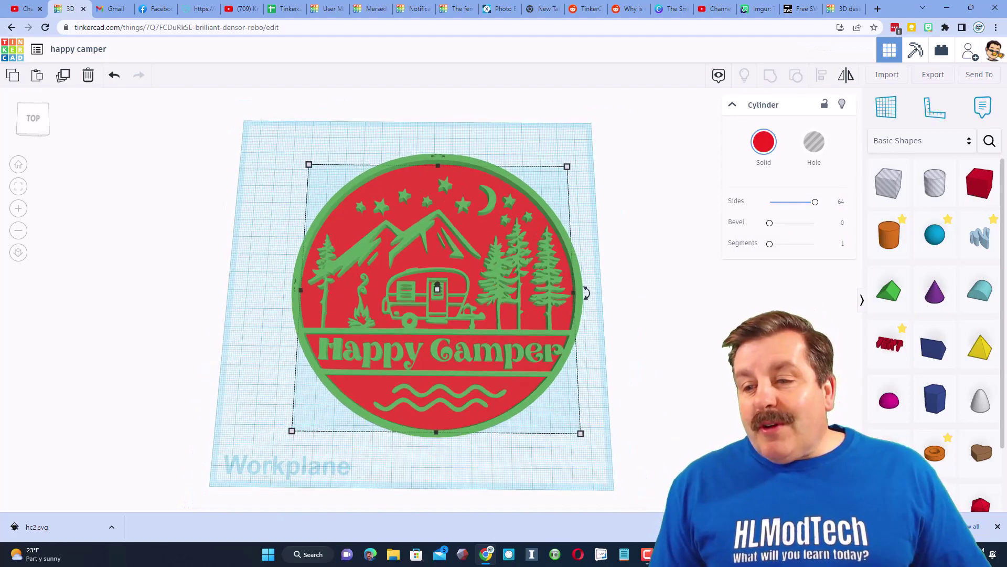
Turn off Show grid in Workspace settings and deselect the cylinder
click(735, 498)
click(443, 181)
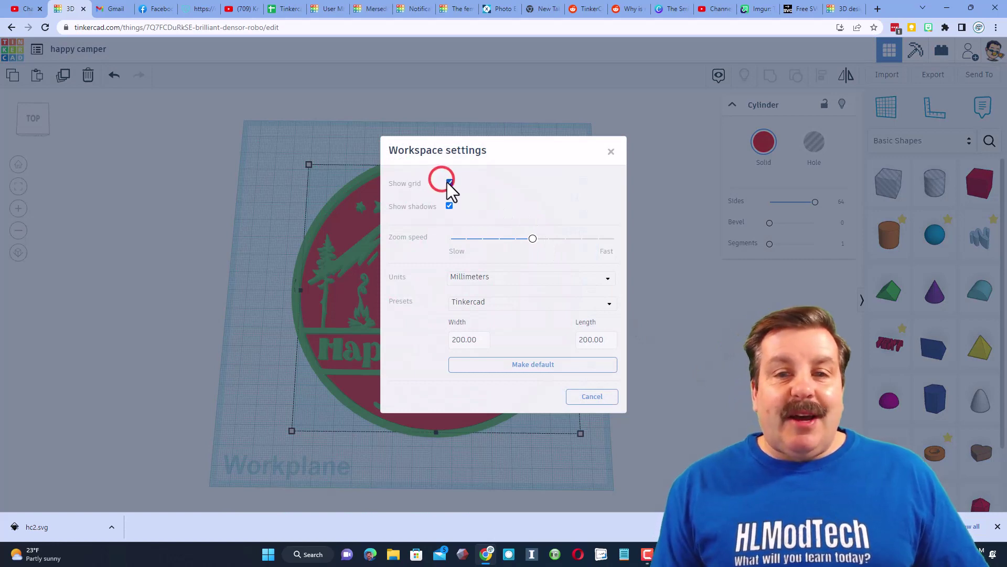
click(611, 152)
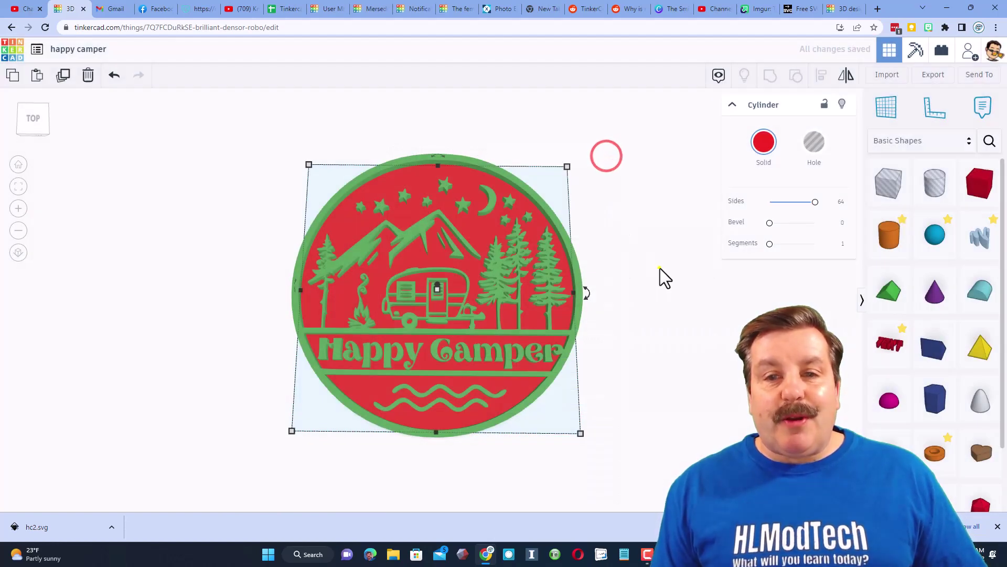
click(664, 302)
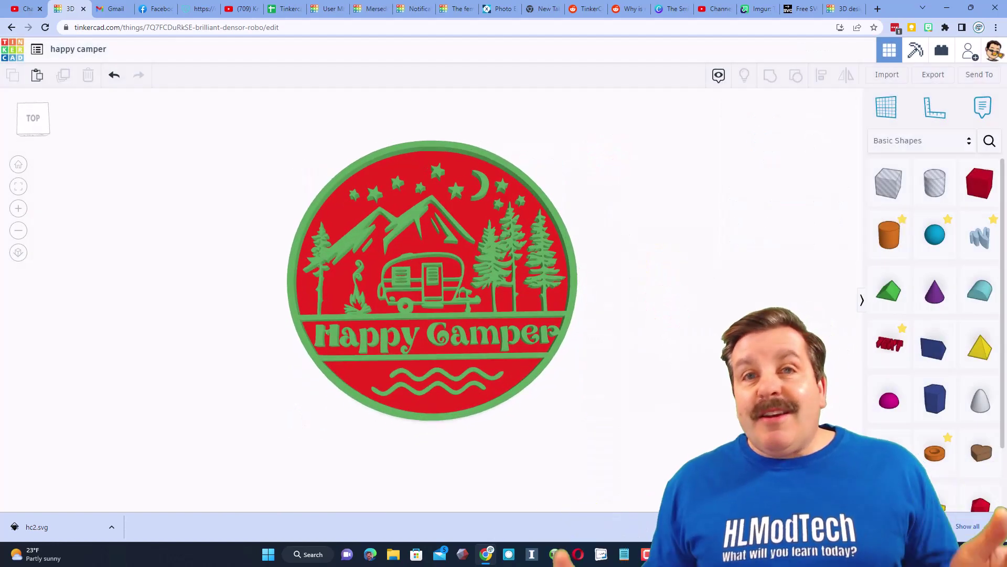